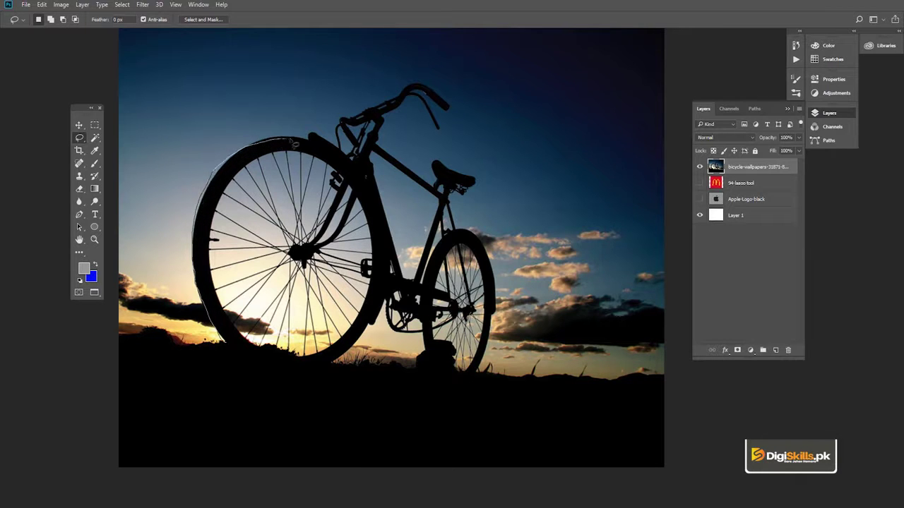
Try a freehand lasso selection along the bicycle's front wheel and handlebar, and clear the partial selection
left_click_drag(314, 141, 315, 138)
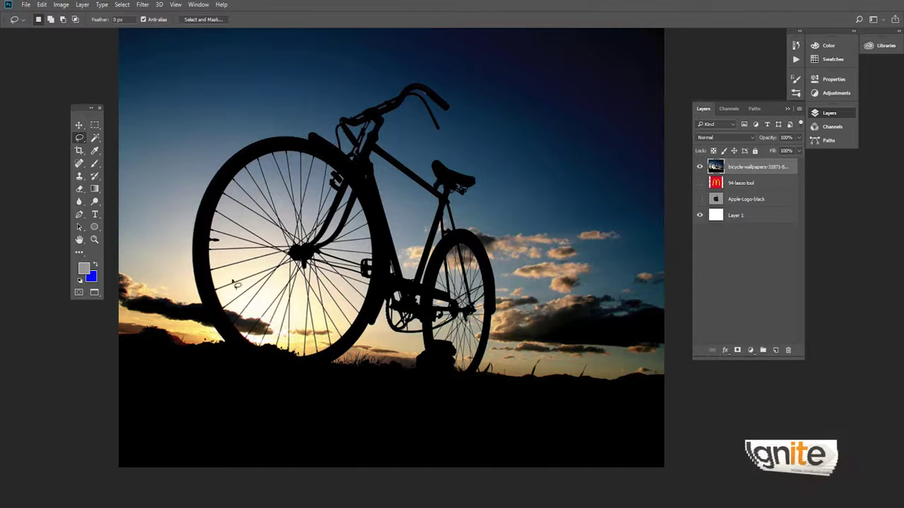
mouse_move(209, 326)
left_mouse_down()
mouse_move(190, 240)
mouse_move(205, 185)
left_mouse_up()
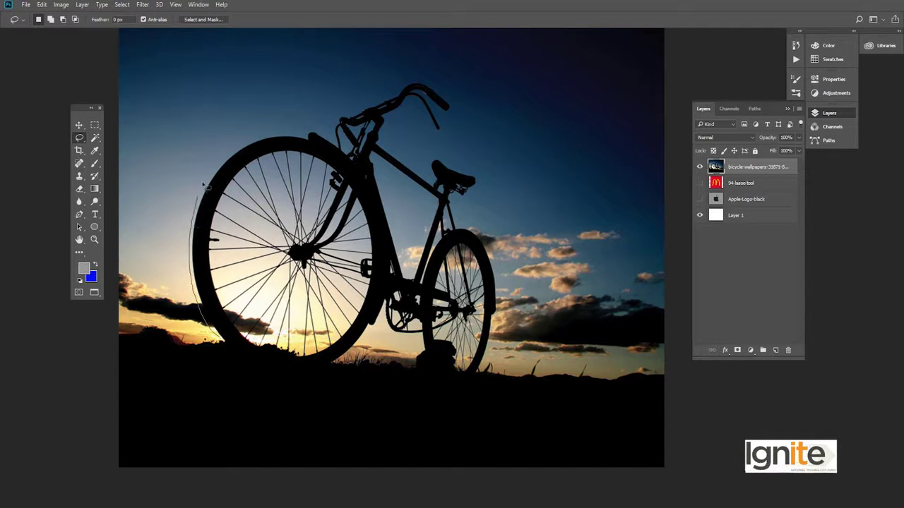
left_click_drag(242, 151, 284, 133)
mouse_move(339, 148)
left_mouse_down()
mouse_move(342, 123)
mouse_move(363, 118)
left_mouse_up()
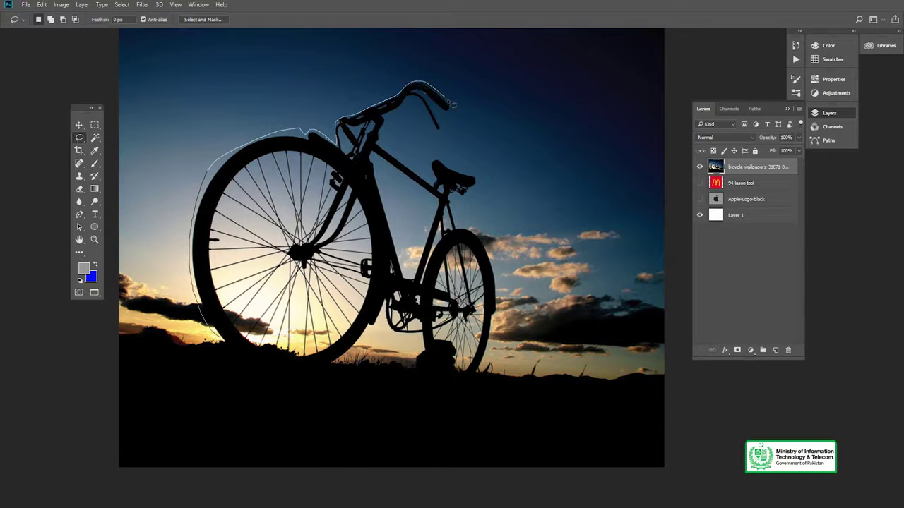
left_click_drag(454, 120, 452, 119)
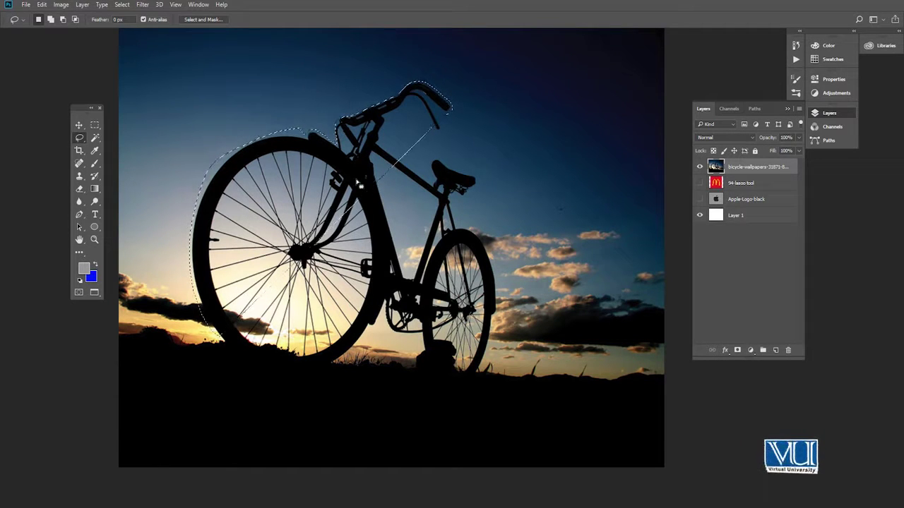
key("ctrl+d")
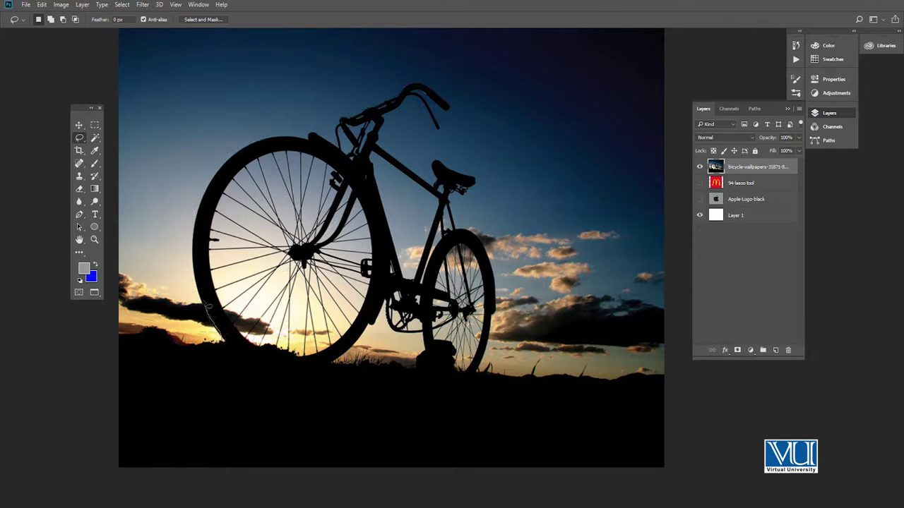
Draw a loose freehand lasso selection around the whole bicycle, following the ground line beneath its wheels
mouse_move(199, 235)
left_mouse_down()
mouse_move(226, 159)
mouse_move(271, 142)
mouse_move(312, 144)
mouse_move(317, 134)
mouse_move(338, 147)
left_mouse_up()
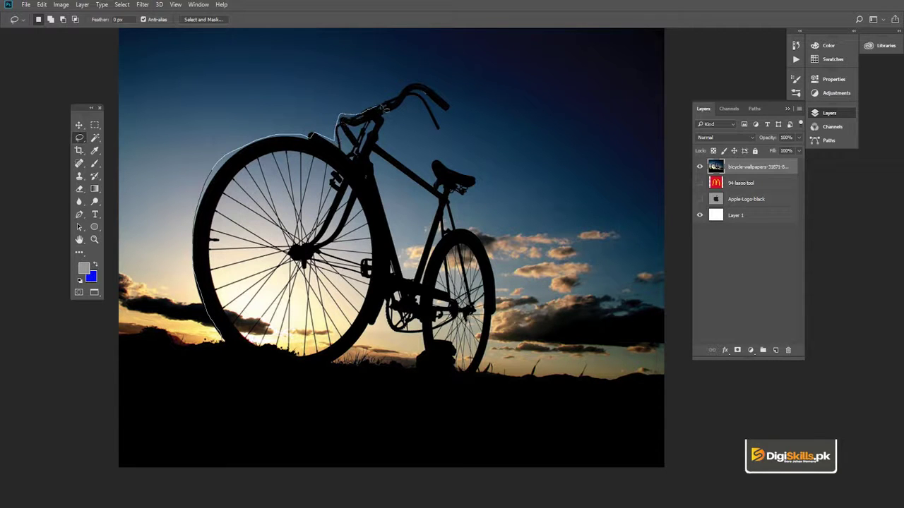
left_click_drag(407, 95, 406, 96)
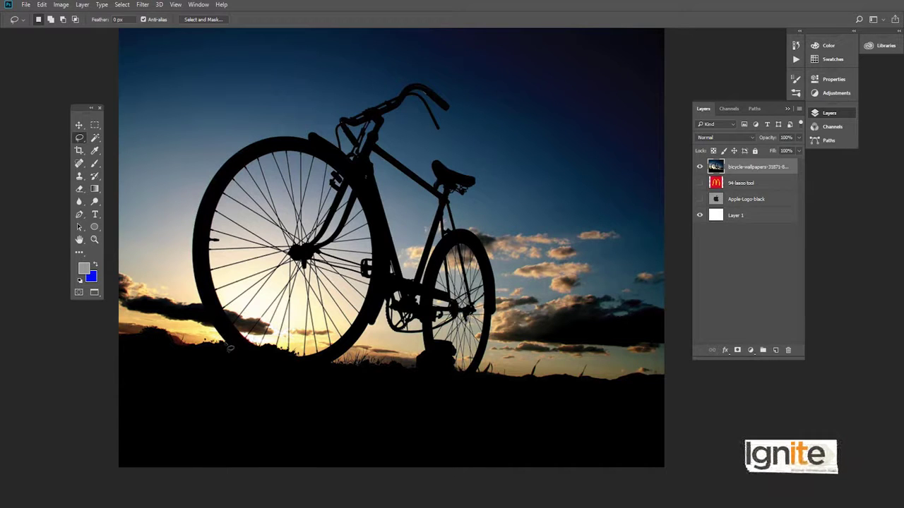
left_click_drag(199, 296, 191, 262)
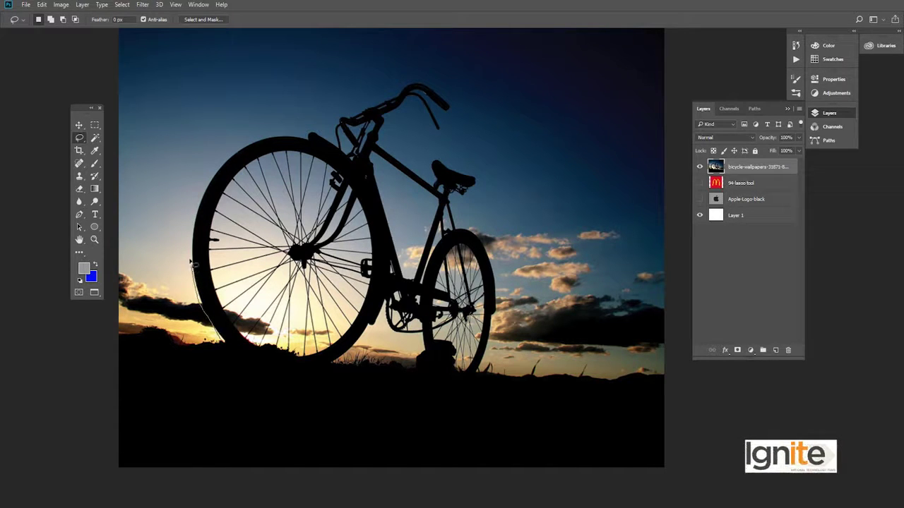
left_click_drag(192, 223, 213, 171)
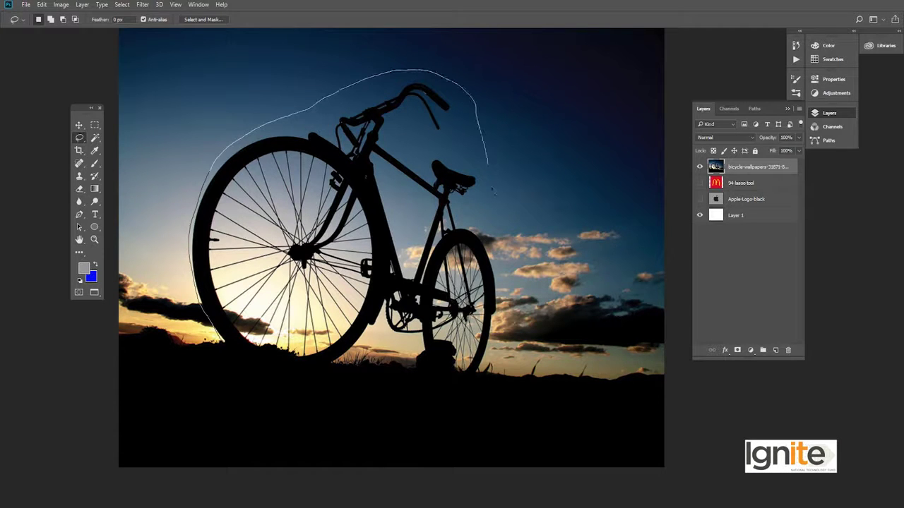
mouse_move(505, 319)
left_mouse_down()
mouse_move(493, 377)
mouse_move(296, 367)
mouse_move(225, 352)
left_mouse_up()
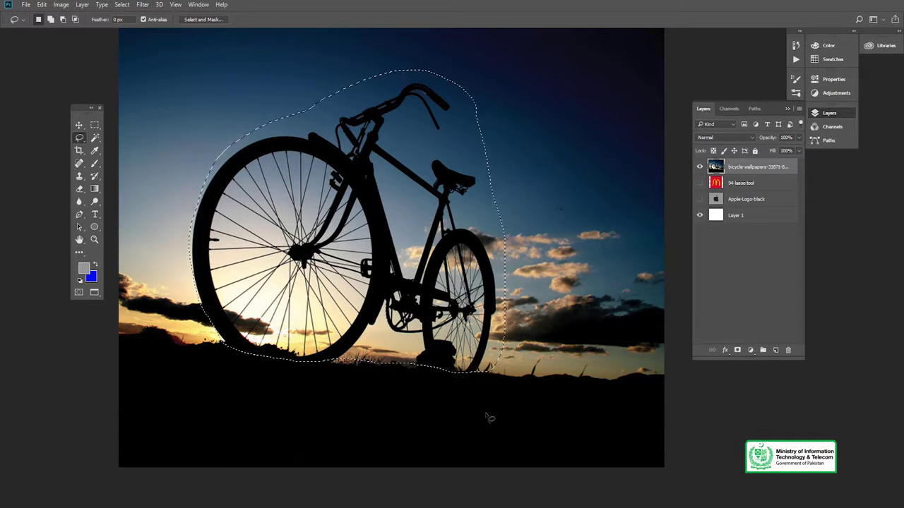
Try moving the loosely selected bicycle area toward the image's upper right, undo the move and deselect
key("v")
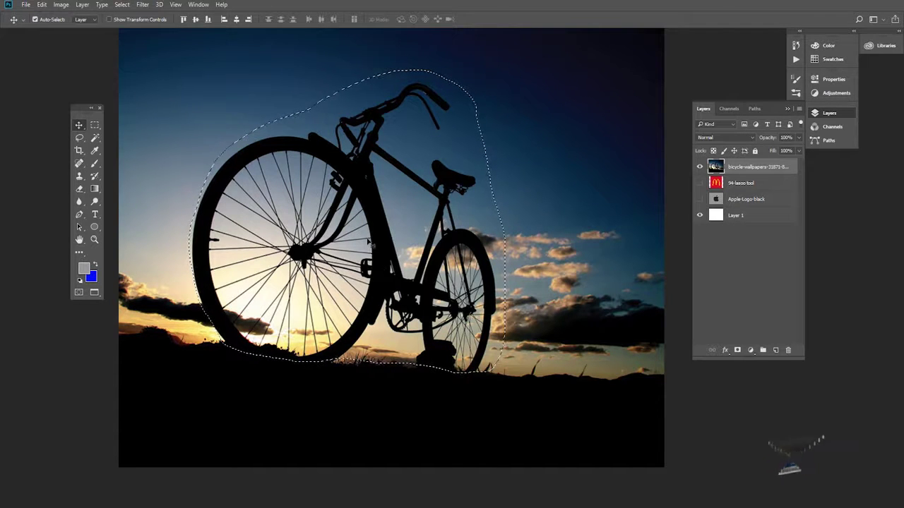
left_click_drag(364, 235, 633, 159)
key("ctrl+z")
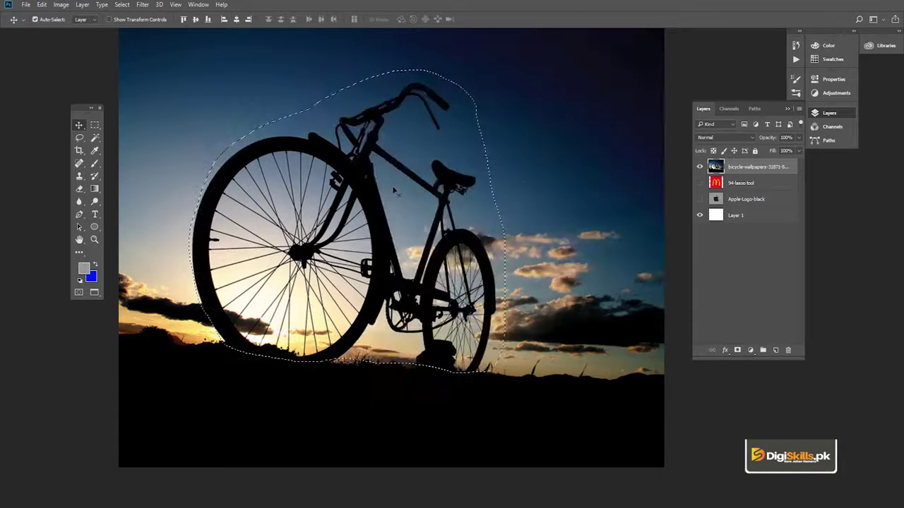
key("ctrl")
key("ctrl+d")
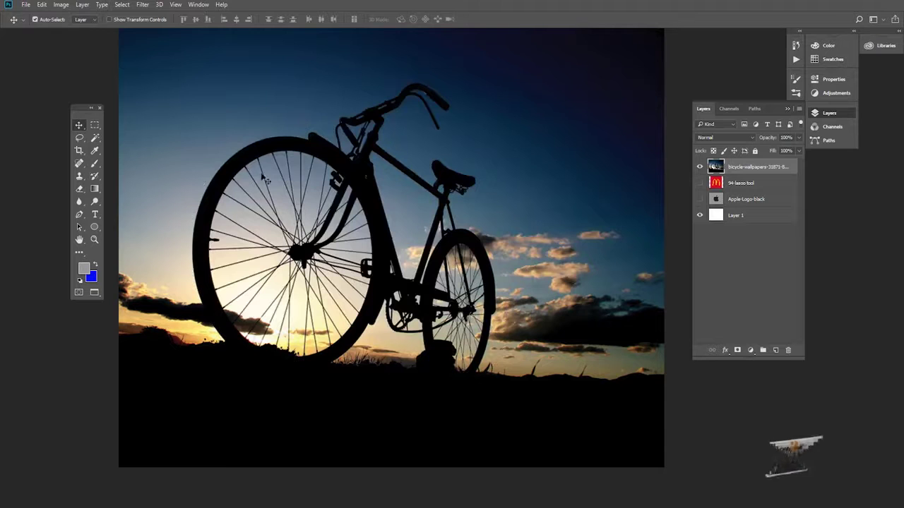
Trace a closer freehand lasso selection around the bicycle, following the front wheel, handlebar, saddle and rear wheel
key("l")
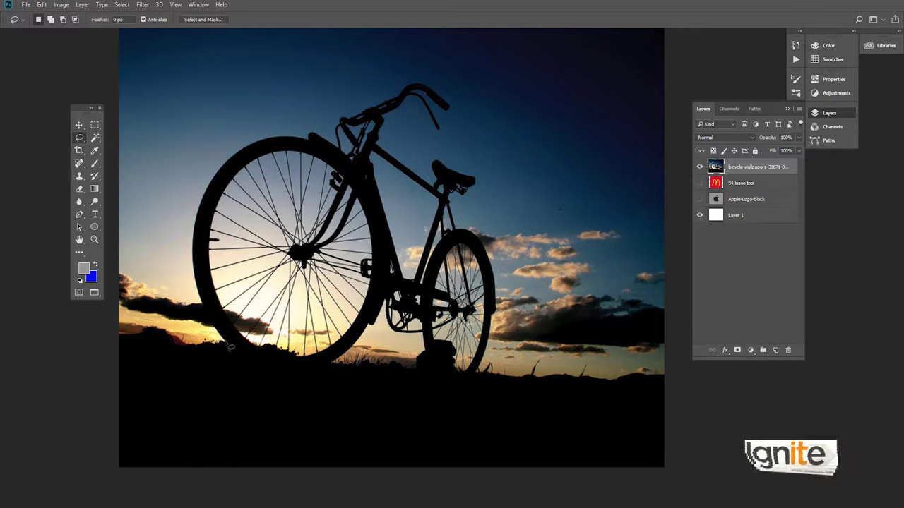
left_click_drag(220, 337, 205, 300)
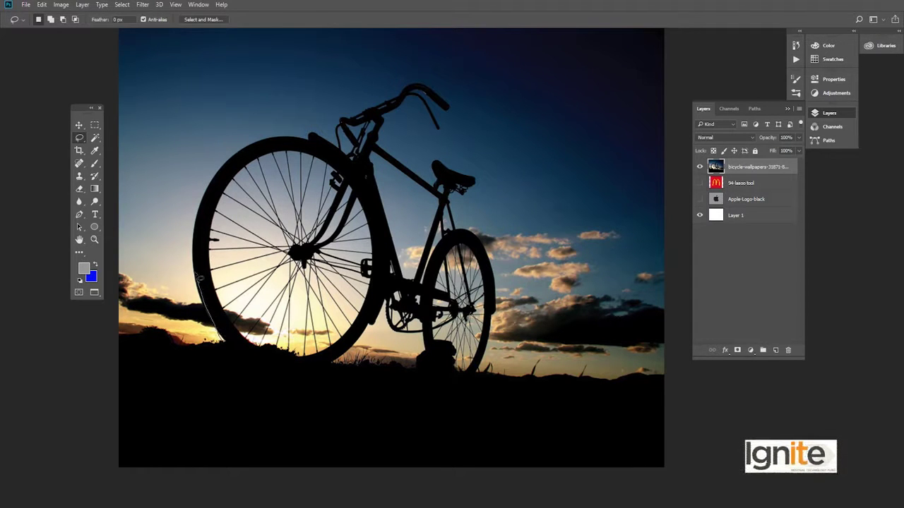
left_click_drag(197, 255, 209, 332)
left_click_drag(196, 252, 196, 221)
mouse_move(225, 160)
left_mouse_down()
mouse_move(273, 138)
mouse_move(308, 139)
mouse_move(310, 130)
mouse_move(330, 136)
mouse_move(342, 114)
mouse_move(395, 97)
left_mouse_up()
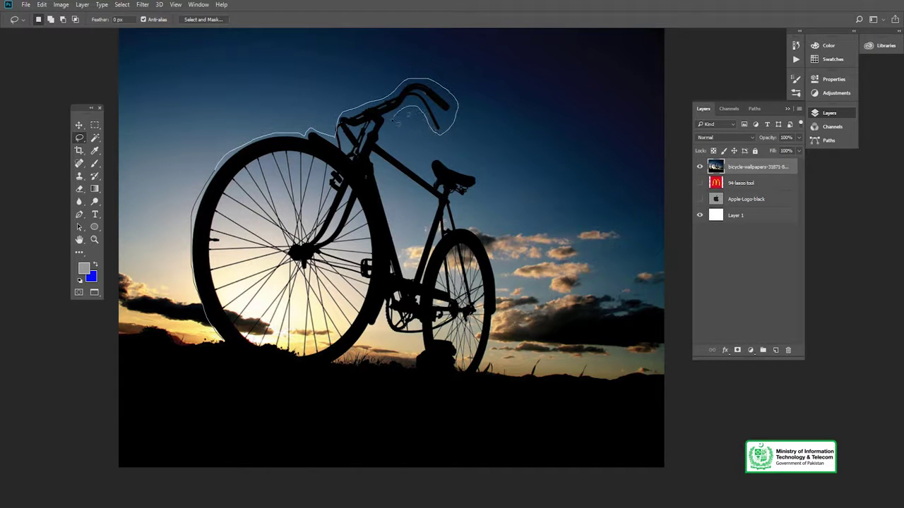
mouse_move(418, 170)
left_mouse_down()
mouse_move(424, 176)
mouse_move(436, 157)
mouse_move(478, 178)
mouse_move(471, 199)
mouse_move(456, 204)
mouse_move(459, 223)
left_mouse_up()
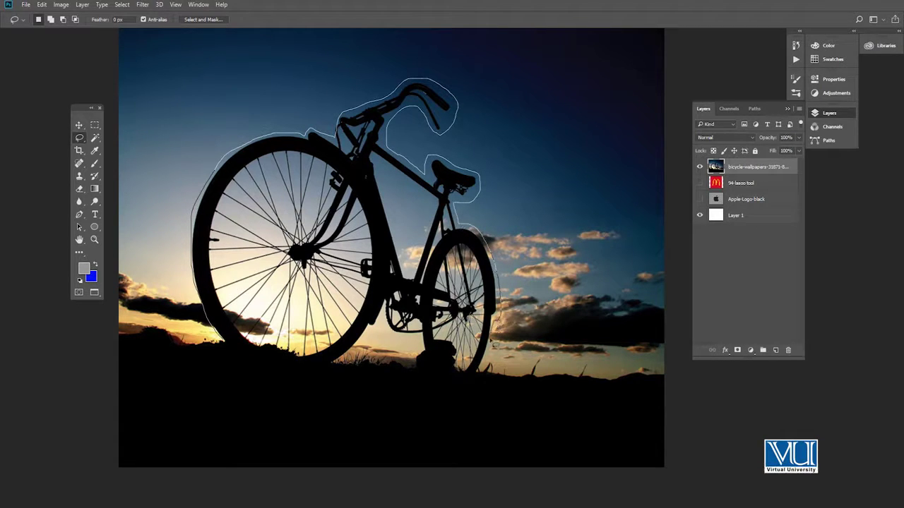
left_click_drag(484, 374, 464, 378)
mouse_move(423, 348)
left_mouse_down()
mouse_move(382, 323)
mouse_move(335, 368)
mouse_move(279, 368)
left_mouse_up()
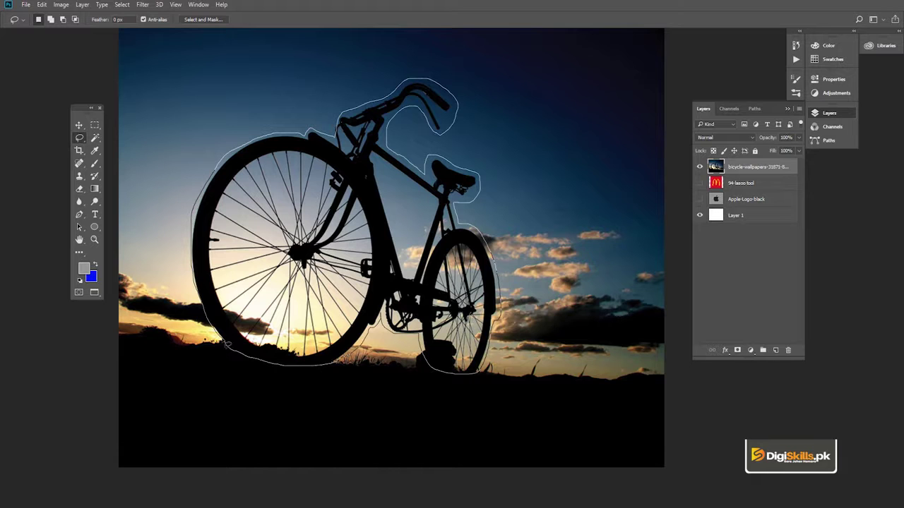
left_click_drag(227, 344, 225, 343)
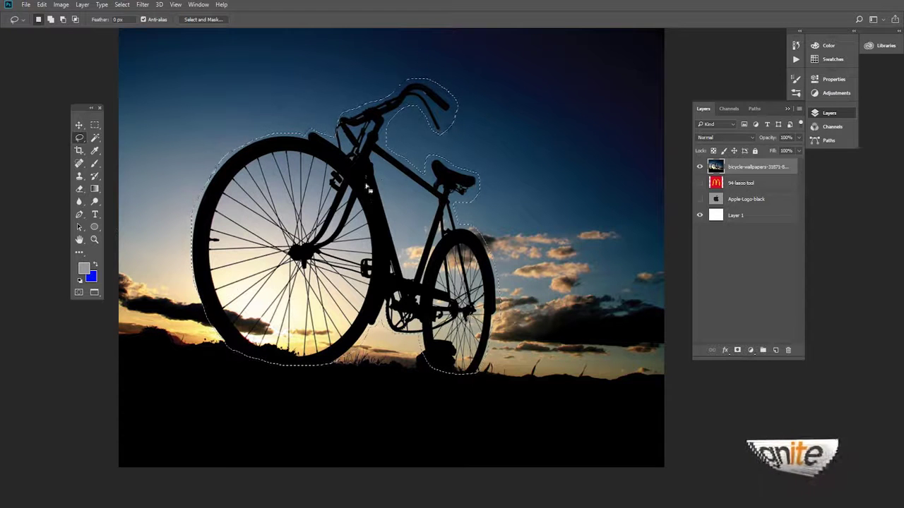
Try moving the closely outlined bicycle cutout toward the image's upper right, undo the move and deselect
key("v")
mouse_move(358, 187)
left_mouse_down()
mouse_move(532, 155)
mouse_move(554, 145)
mouse_move(570, 118)
left_mouse_up()
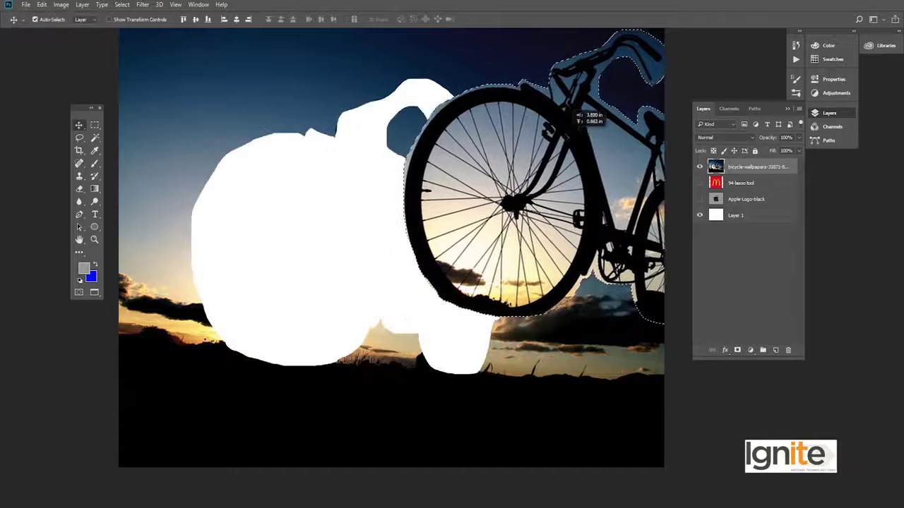
key("ctrl+z")
key("ctrl+d")
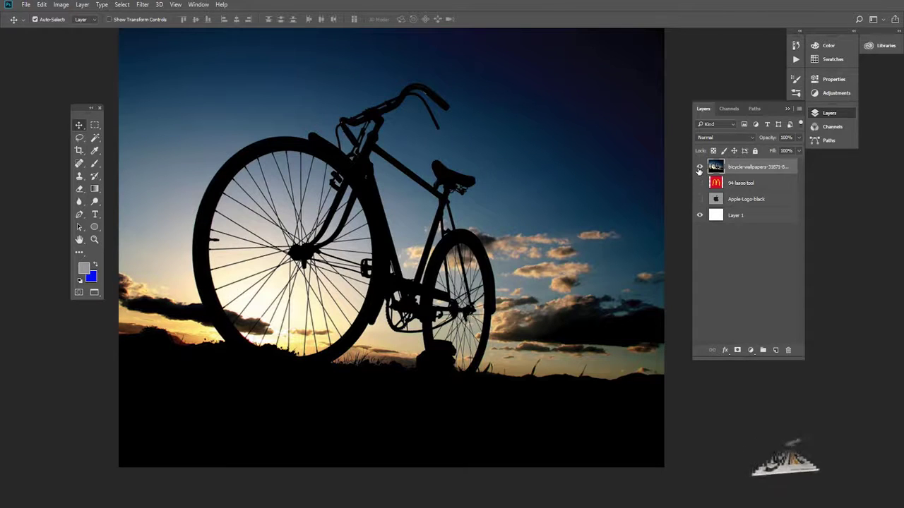
Hide the bicycle layer, show the 94-lasso tool layer, and lasso freehand around the yellow M logo
left_click(699, 166)
left_click(700, 183)
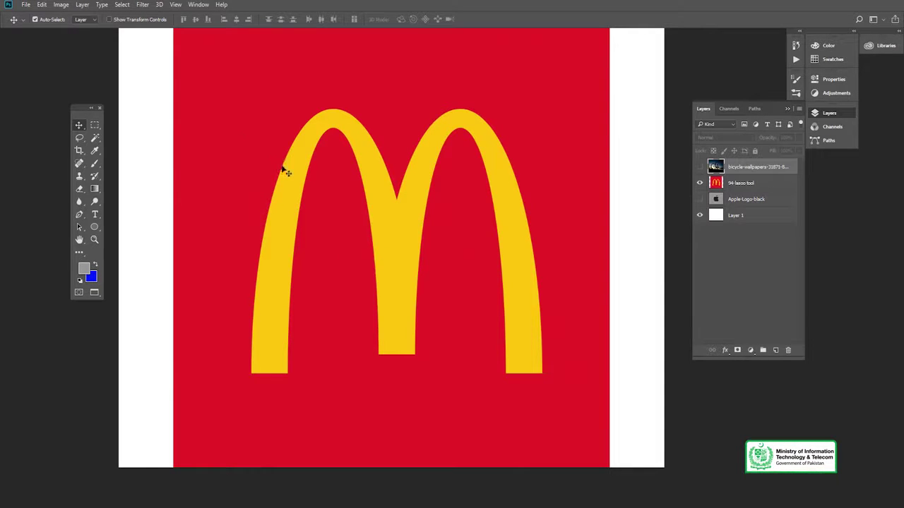
key("l")
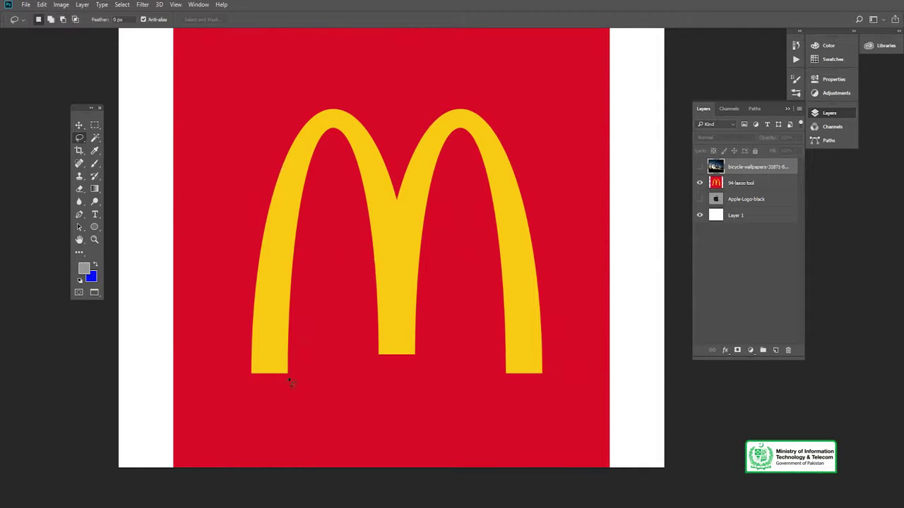
mouse_move(293, 385)
left_mouse_down()
mouse_move(551, 383)
mouse_move(533, 223)
mouse_move(502, 128)
mouse_move(442, 104)
mouse_move(426, 110)
mouse_move(401, 177)
left_mouse_up()
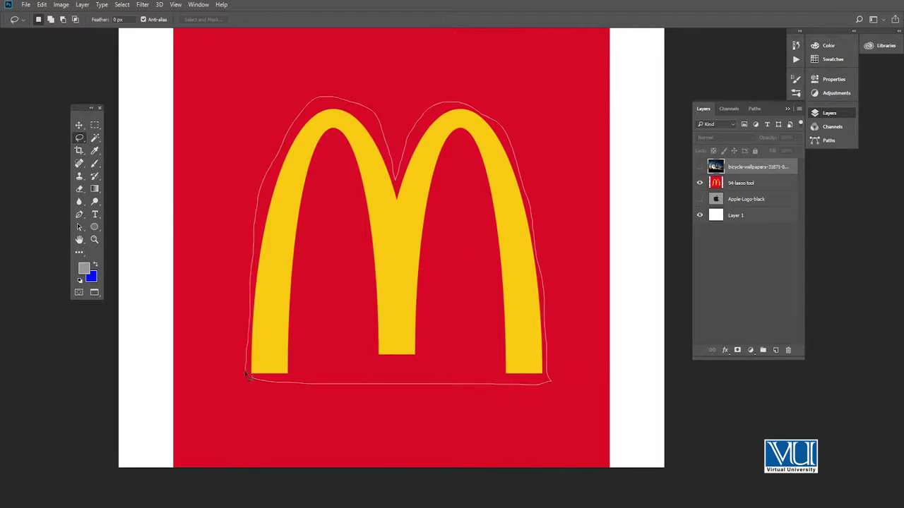
left_click_drag(256, 382, 254, 380)
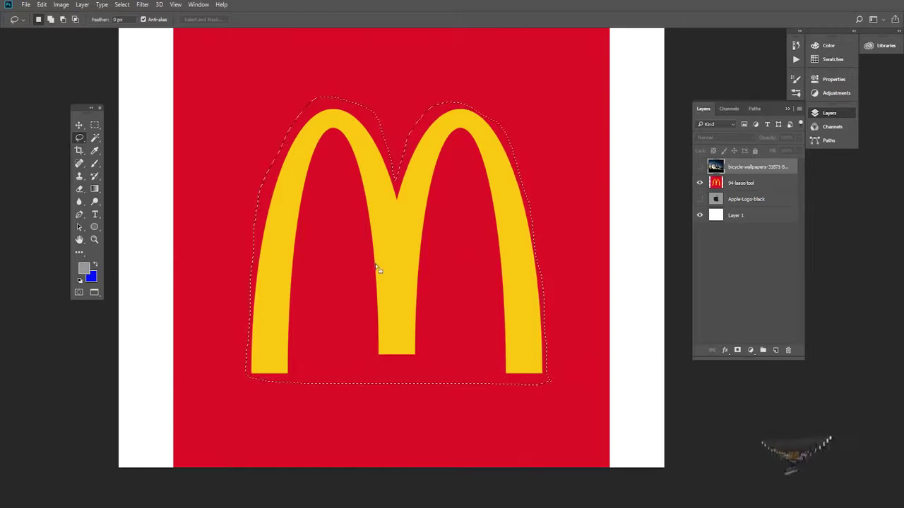
Try moving the selected M logo toward the image's upper right on the 94-lasso tool layer, and undo the move
key("v")
left_click(448, 236)
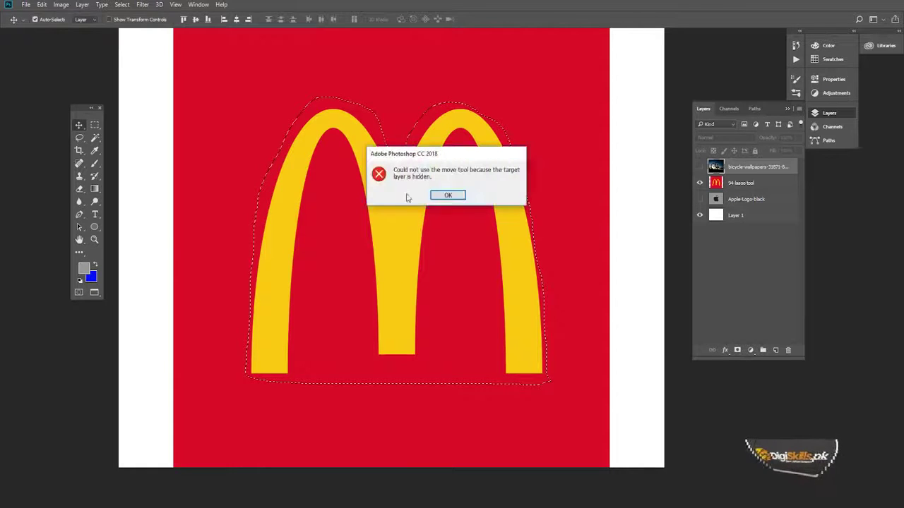
left_click(448, 195)
left_click(747, 184)
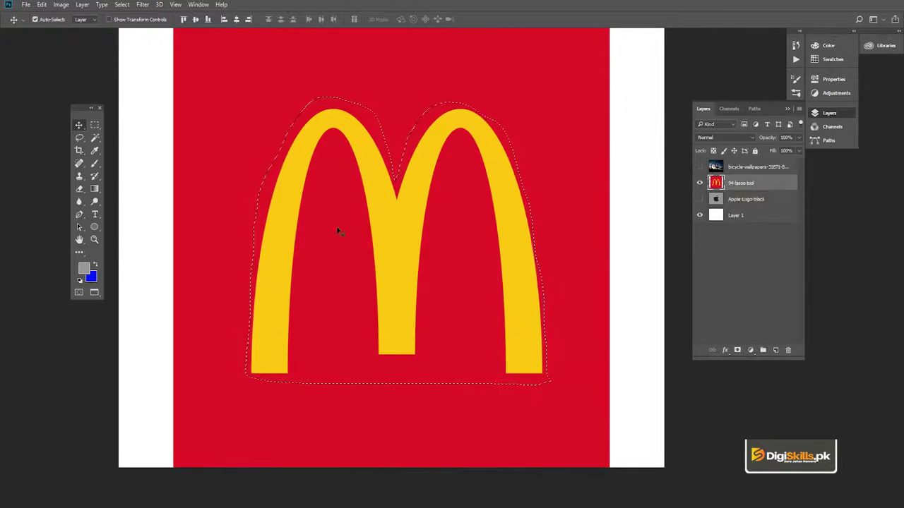
left_click_drag(360, 242, 536, 188)
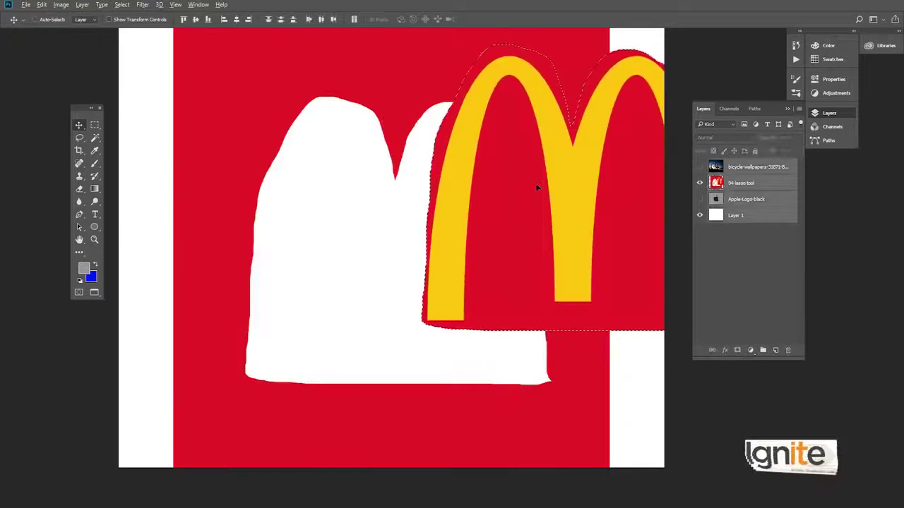
key("ctrl+z")
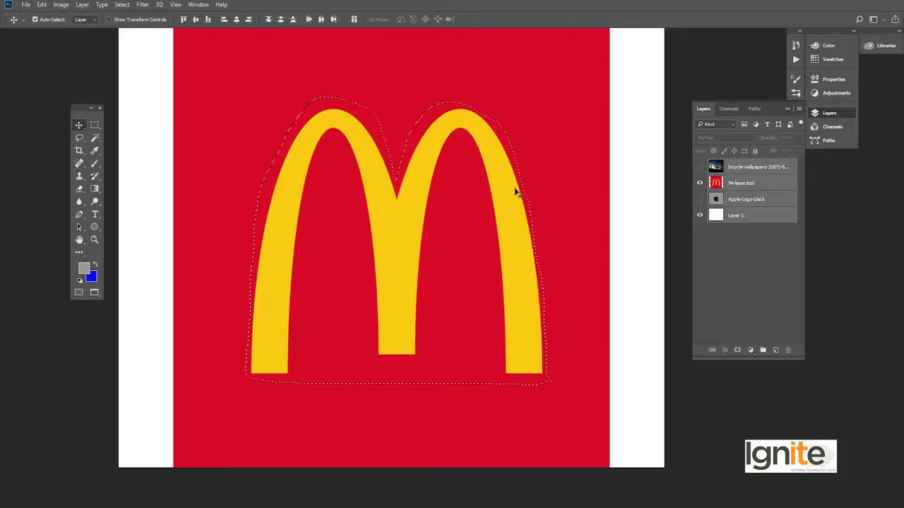
Try deleting the selected M logo area from the 94-lasso tool layer, undo the deletion and deselect
left_click(767, 183)
key("Delete")
key("ctrl+z")
key("ctrl+d")
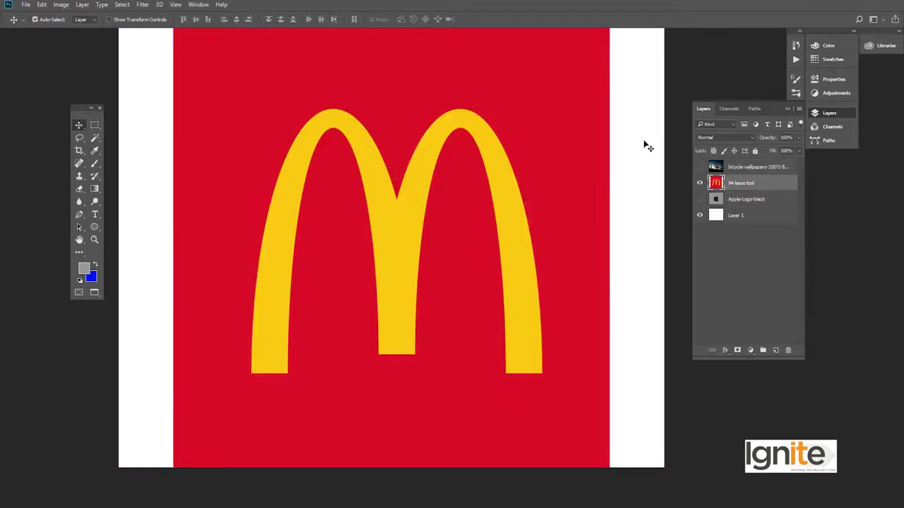
Show the Apple-Logo-black layer, hide the 94-lasso tool layer, and make the Apple logo layer active
left_click(700, 200)
left_click(700, 183)
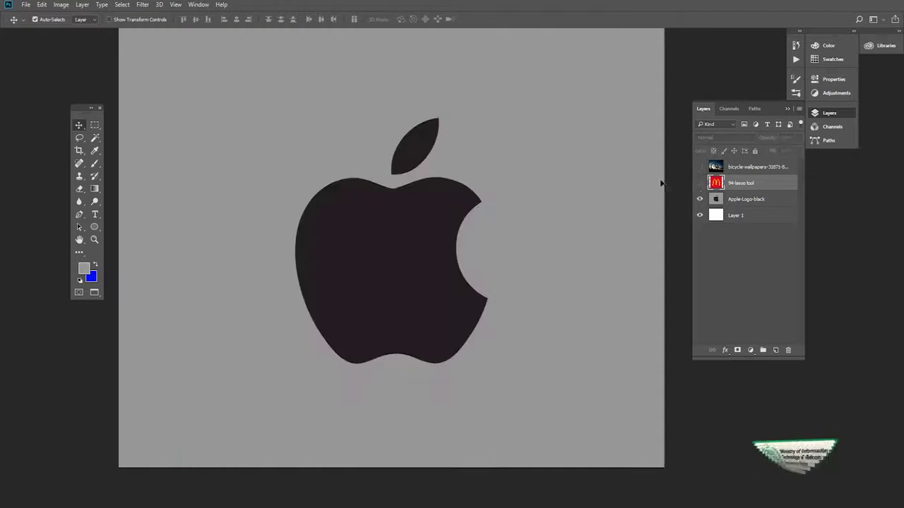
left_click(721, 202)
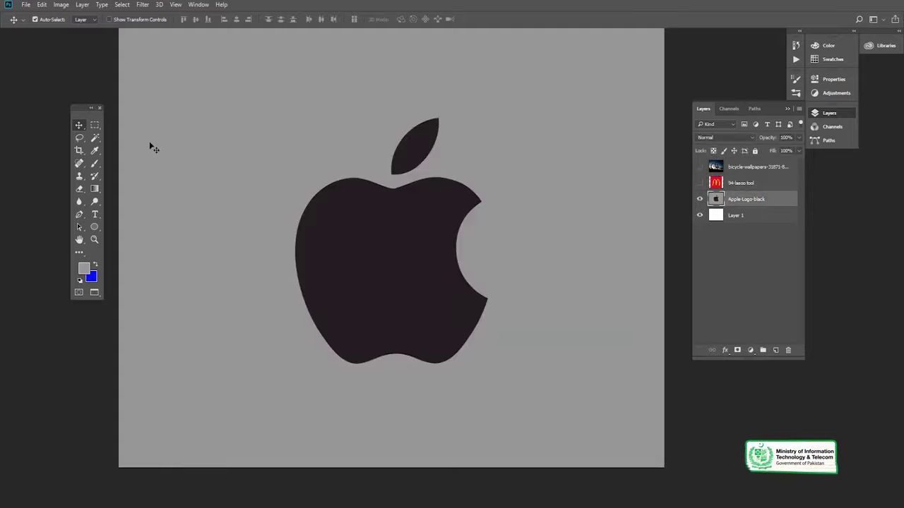
Draw a freehand lasso selection around the black Apple logo, enclosing both its leaf and its body
left_click(79, 137)
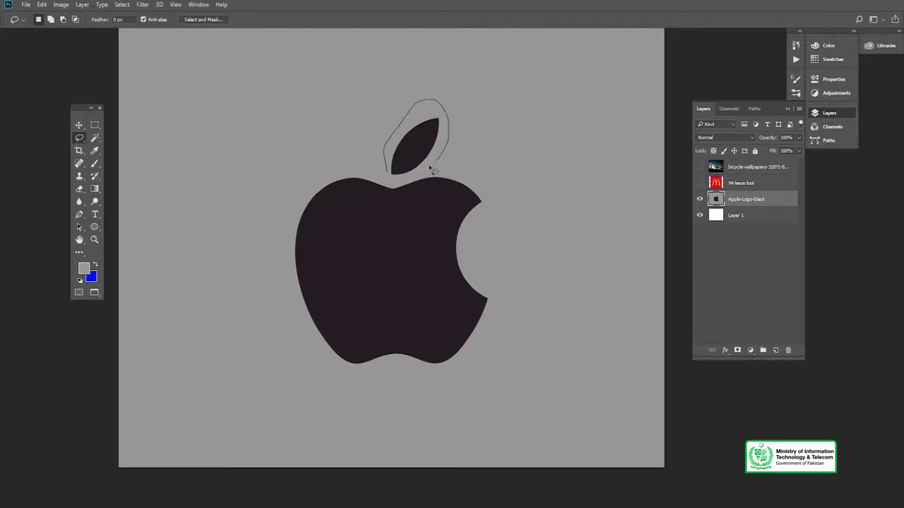
left_click_drag(490, 205, 466, 246)
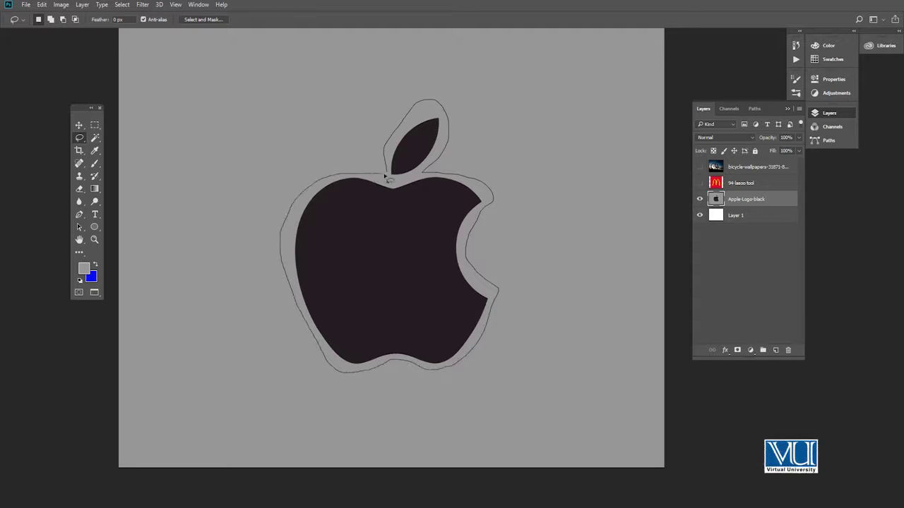
left_click_drag(374, 166, 377, 169)
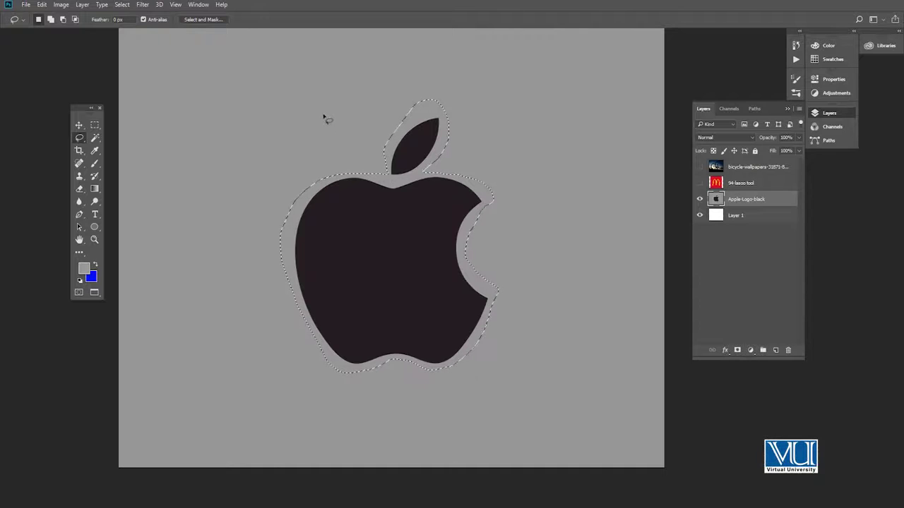
Try moving the selected Apple logo toward the image's left edge and then toward its upper right, undoing each move
key("v")
left_click_drag(342, 237, 202, 202)
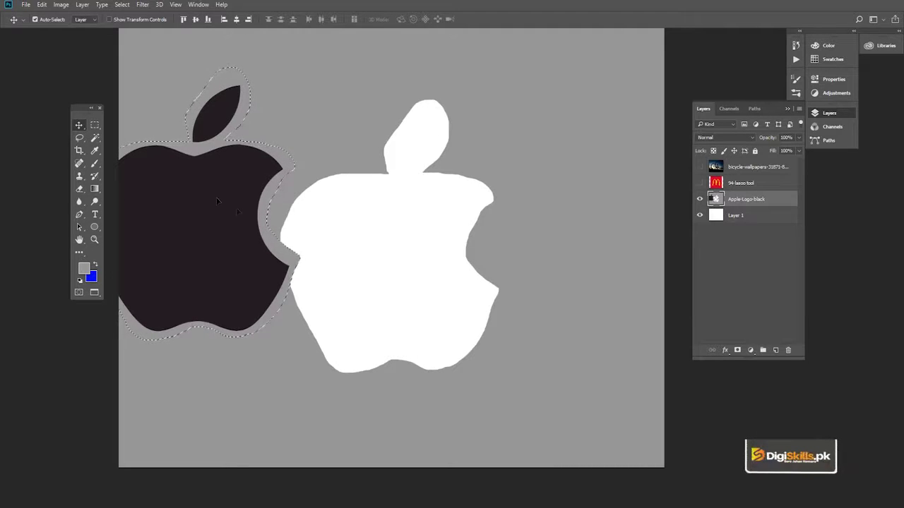
left_click_drag(216, 201, 192, 220)
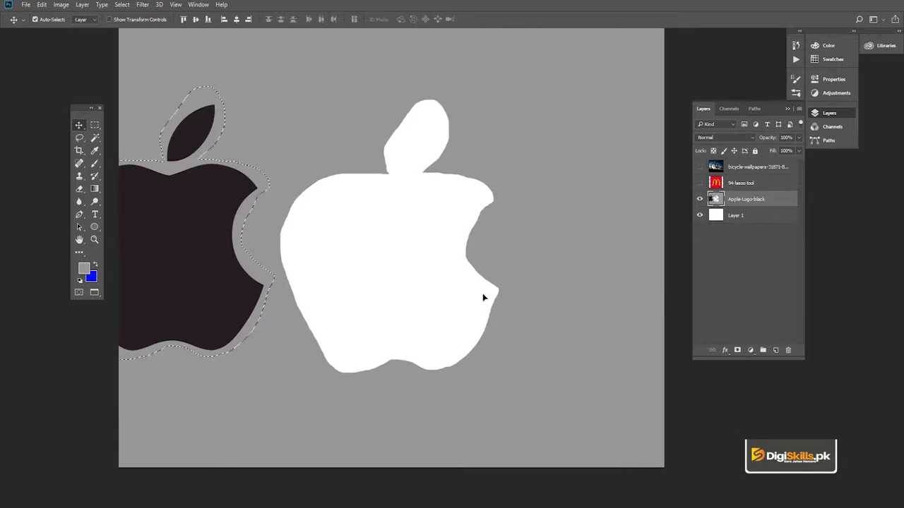
key("ctrl+z")
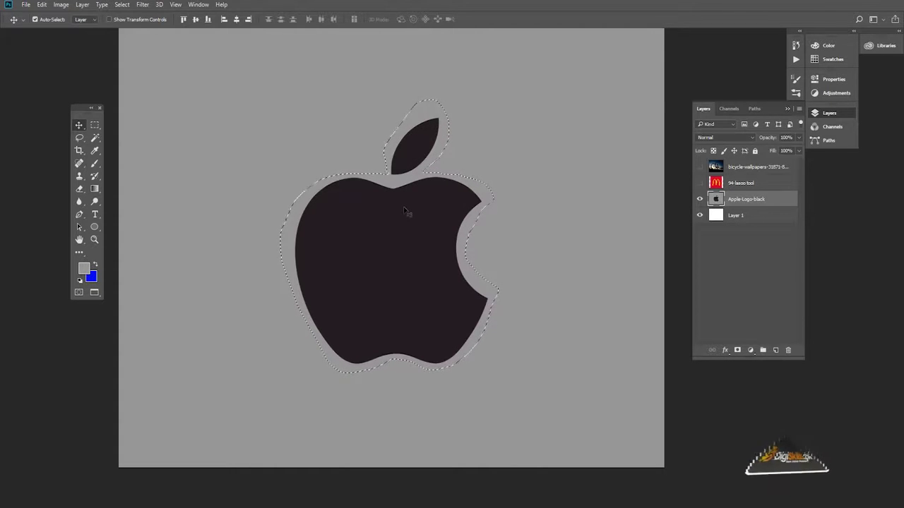
left_click_drag(406, 212, 597, 162)
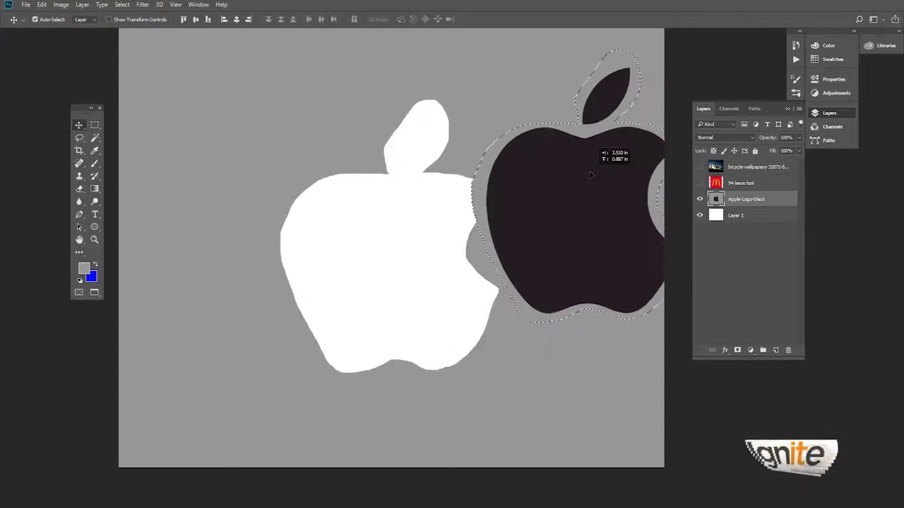
key("ctrl+z")
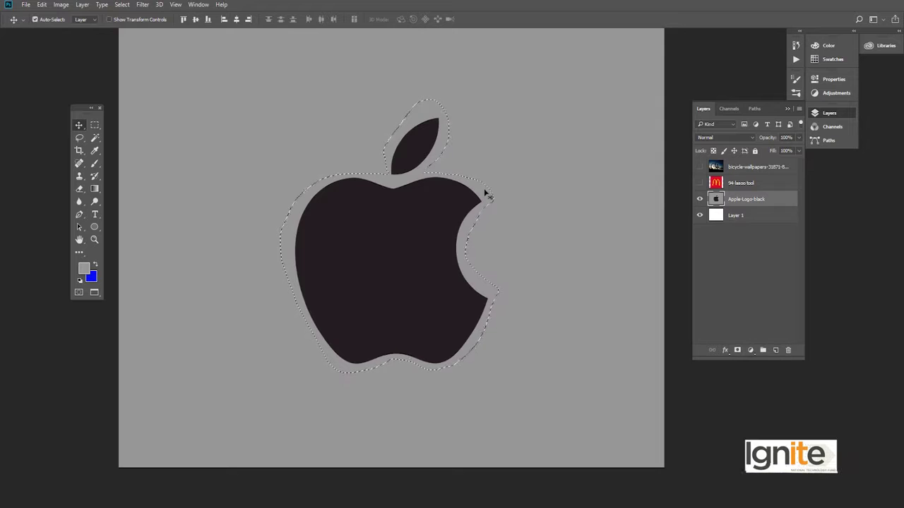
Undo the freehand lasso selection around the Apple logo on the Apple-Logo-black layer
key("ctrl+z")
key("ctrl+z")
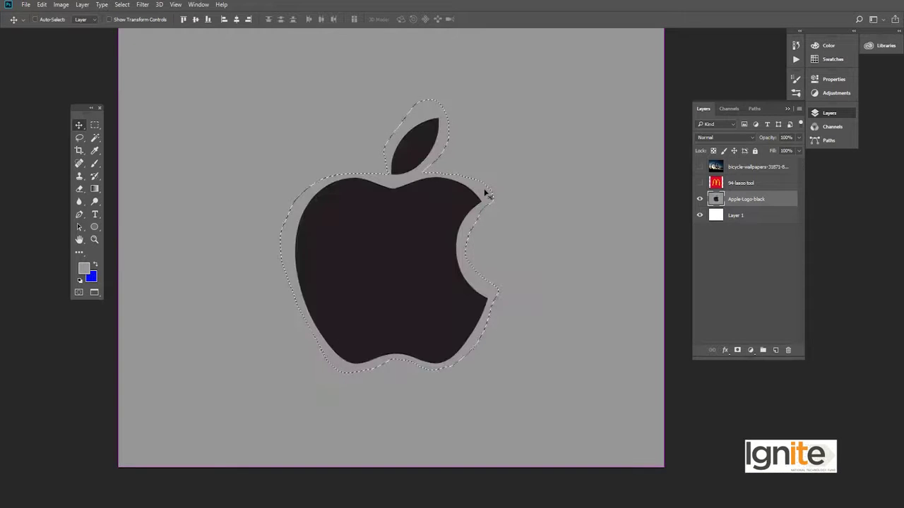
key("ctrl+z")
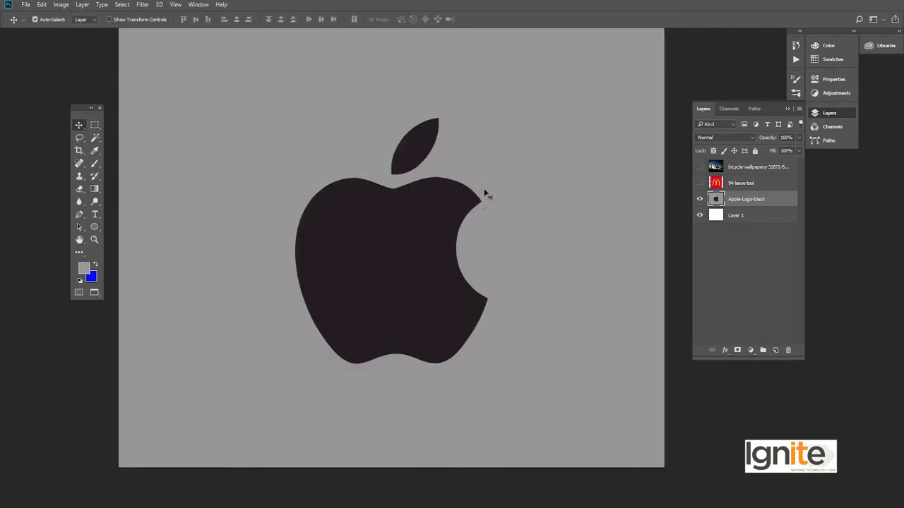